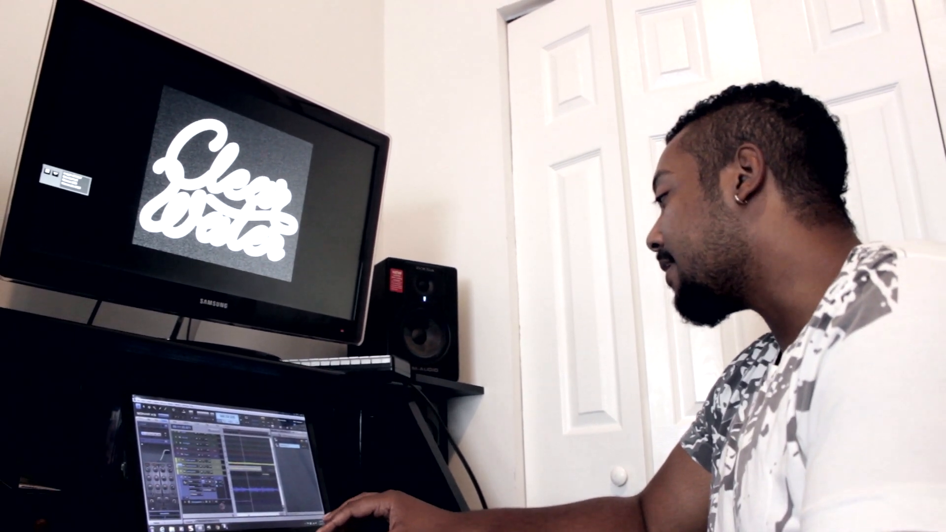
Mute the guitar, drums and delay buses in the console and clear the vocal delay bus's solo
key(alt+2)
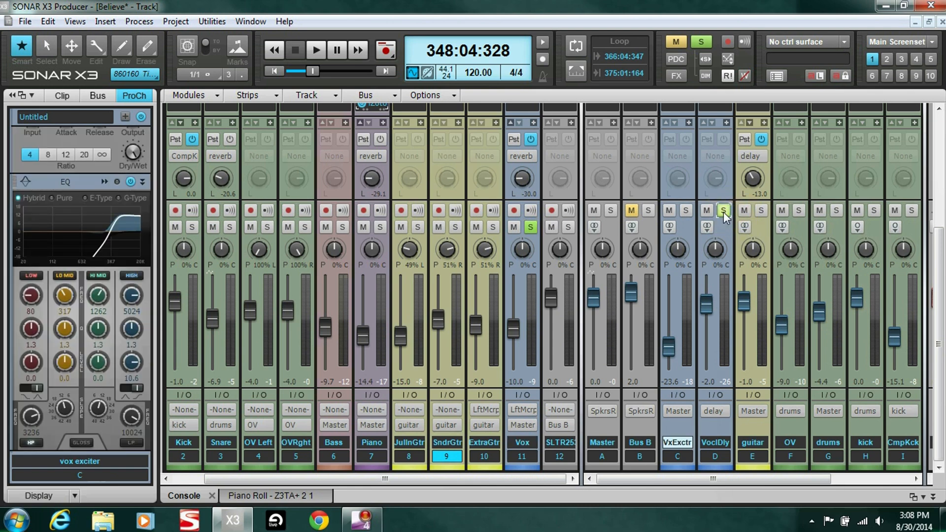
click(687, 210)
click(817, 209)
click(916, 478)
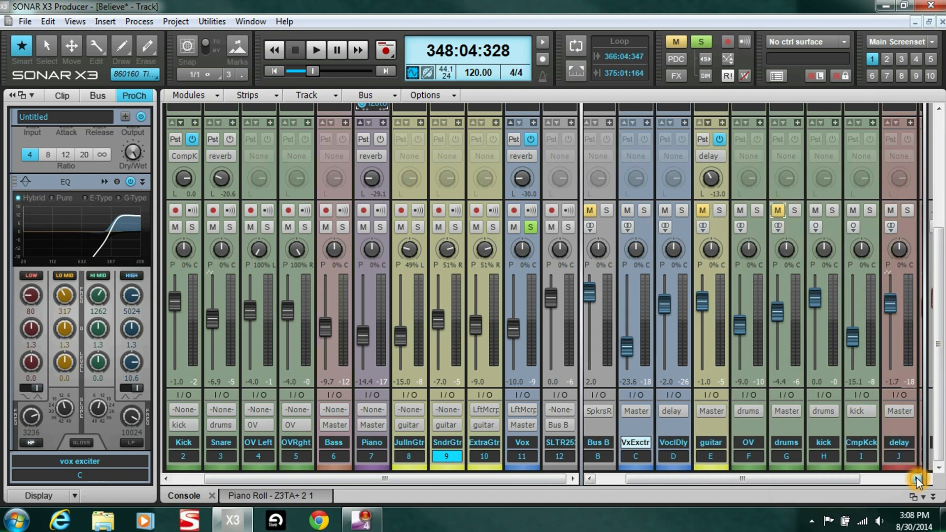
click(916, 478)
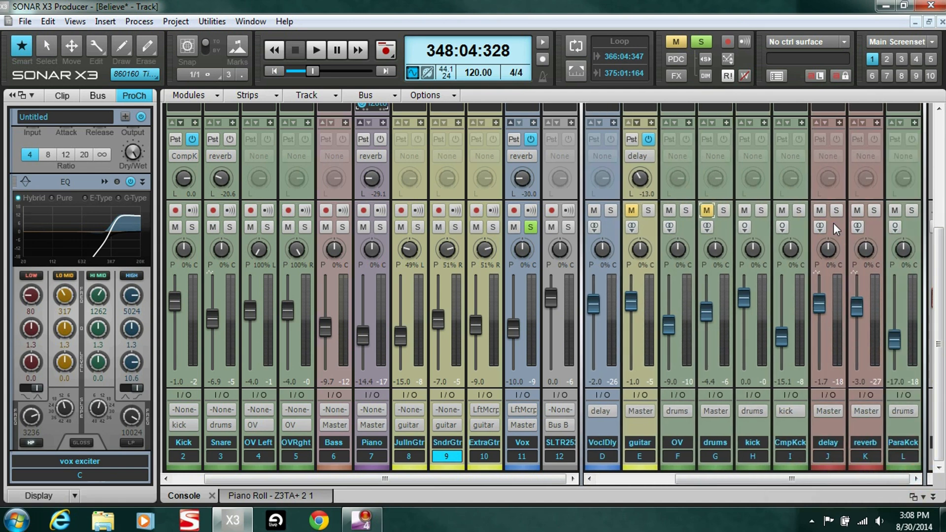
click(821, 210)
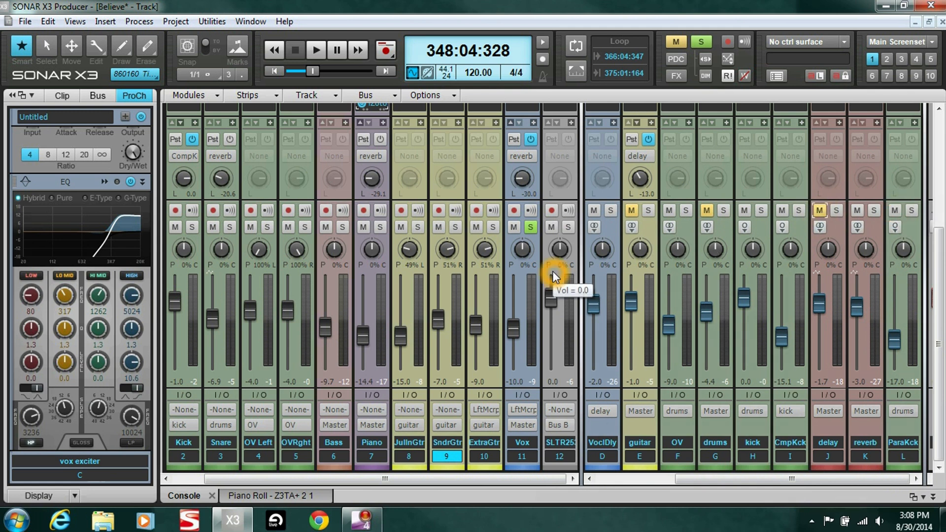
Play back a passage of the soloed Vox track and stop it
key(space)
drag(706, 477, 607, 488)
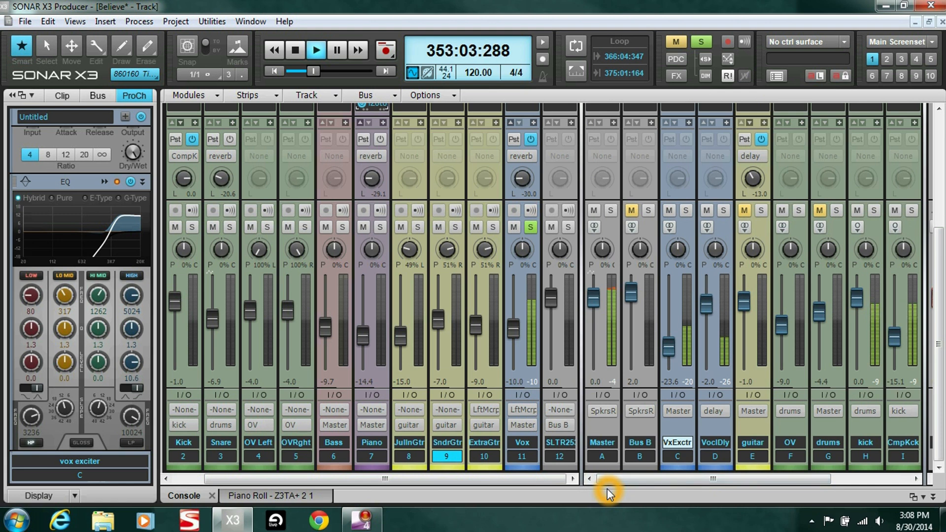
key(space)
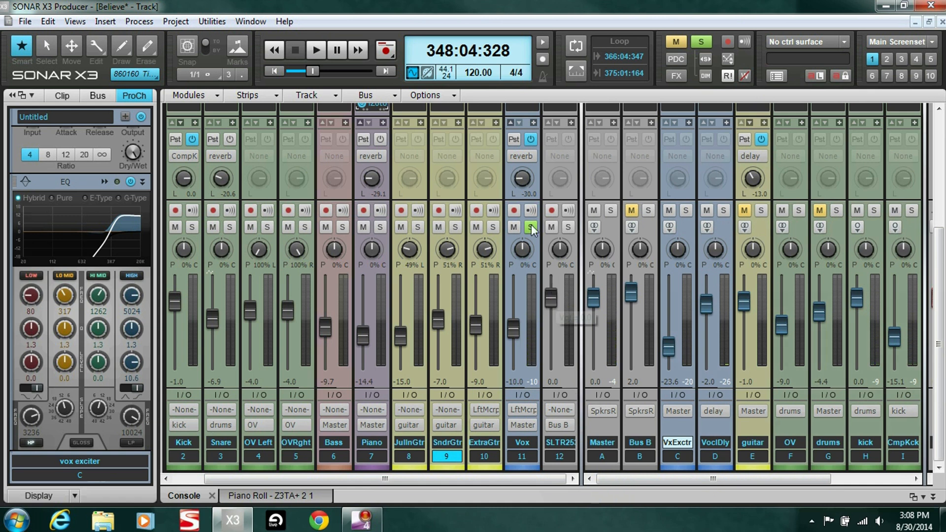
Select the Vox track and mute the vocal exciter and vocal delay buses
click(525, 141)
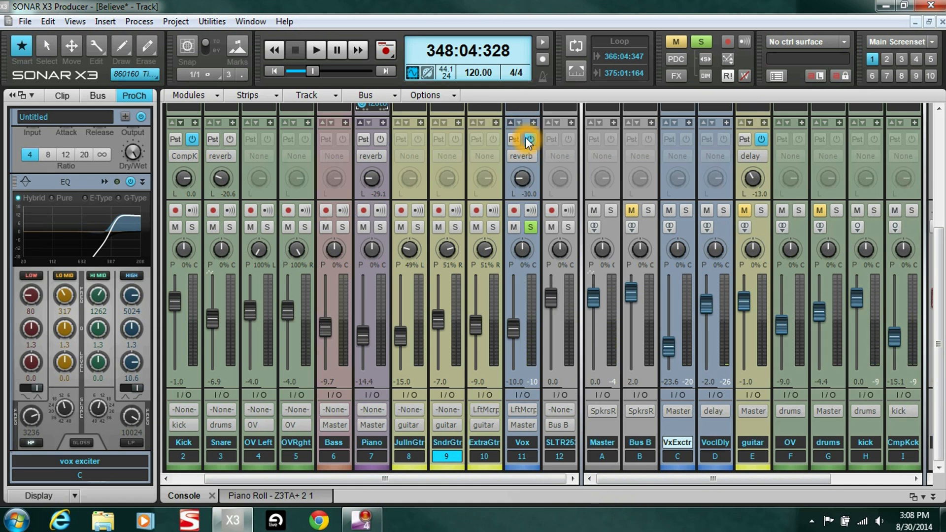
click(524, 123)
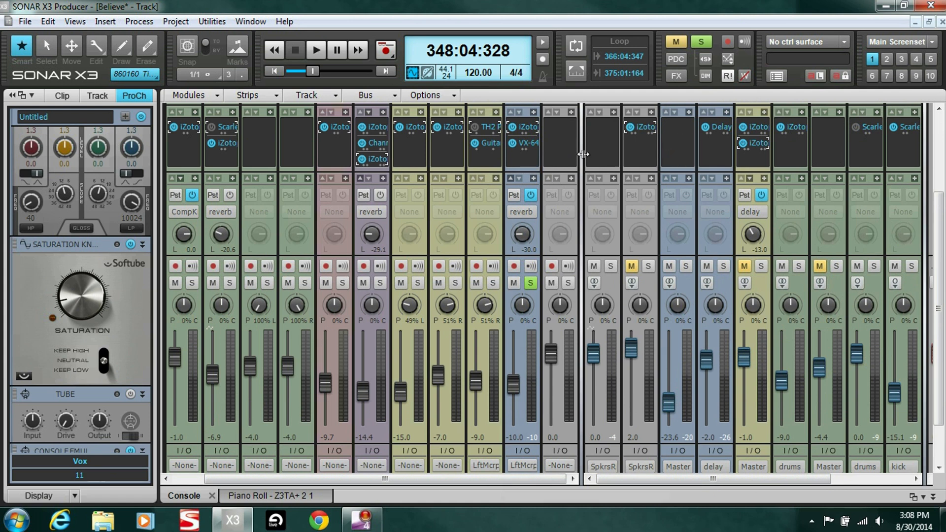
click(643, 139)
click(705, 266)
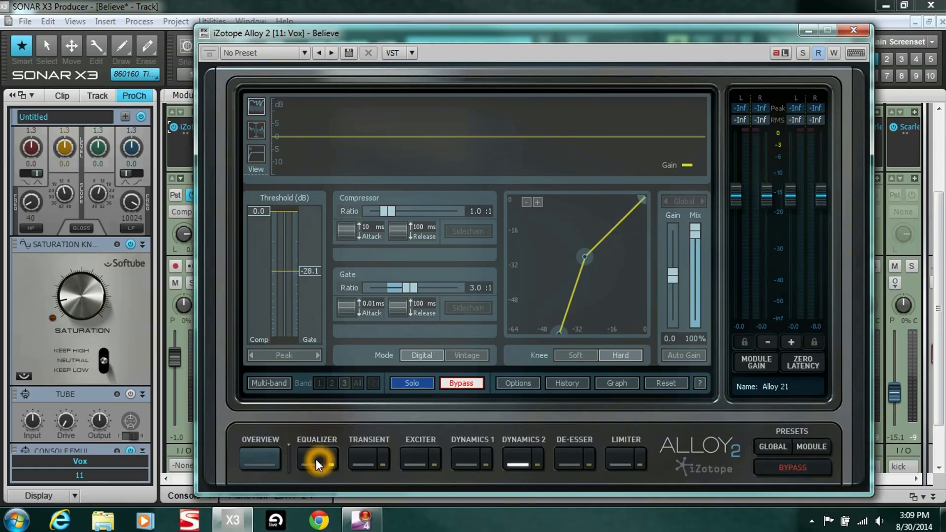
Show the equalizer module of iZotope Alloy 2 on the Vox track and examine its frequency bands
click(315, 459)
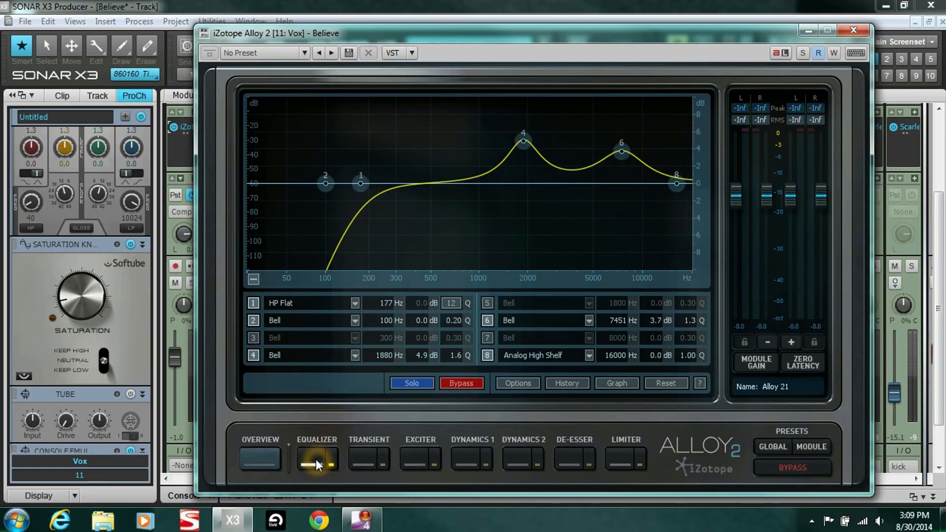
drag(609, 38, 473, 64)
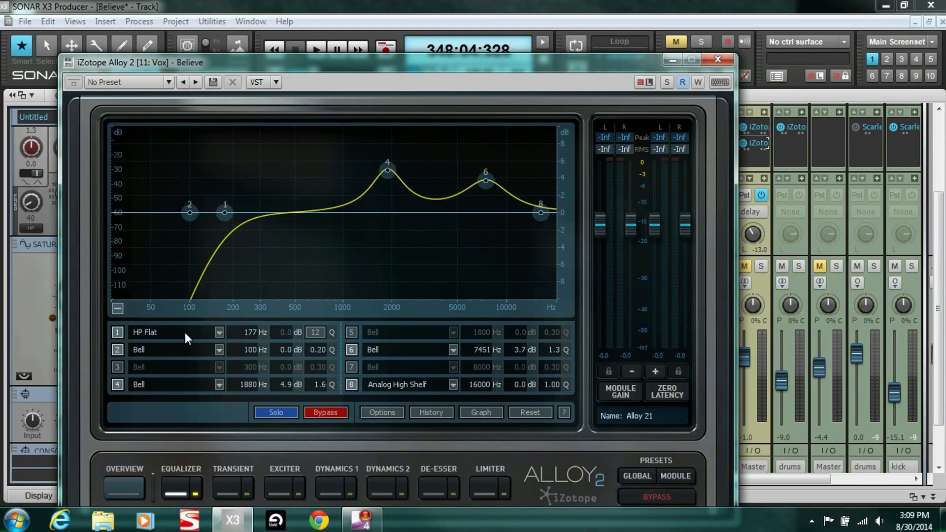
click(250, 335)
click(482, 358)
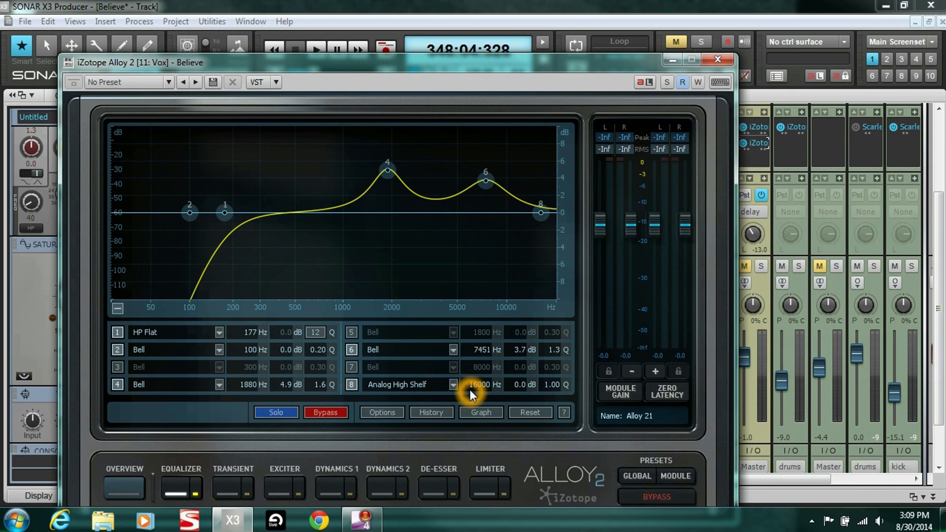
click(486, 391)
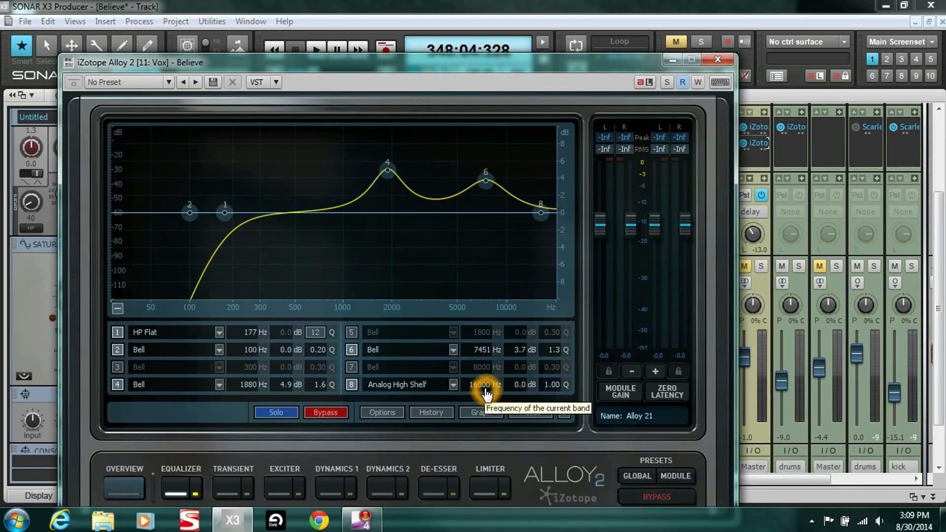
Compare the vocal with the Alloy 2 equalizer bypassed and enabled, and close the plug-in
click(194, 494)
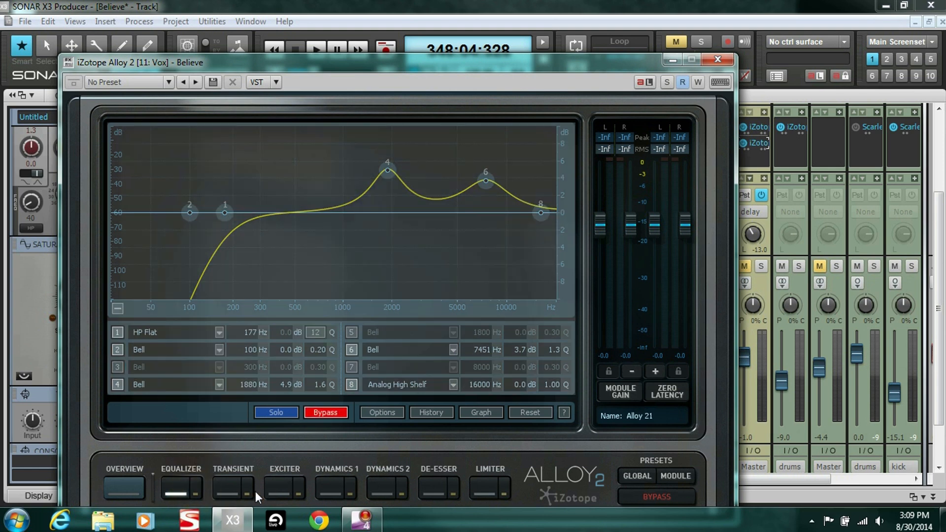
key(space)
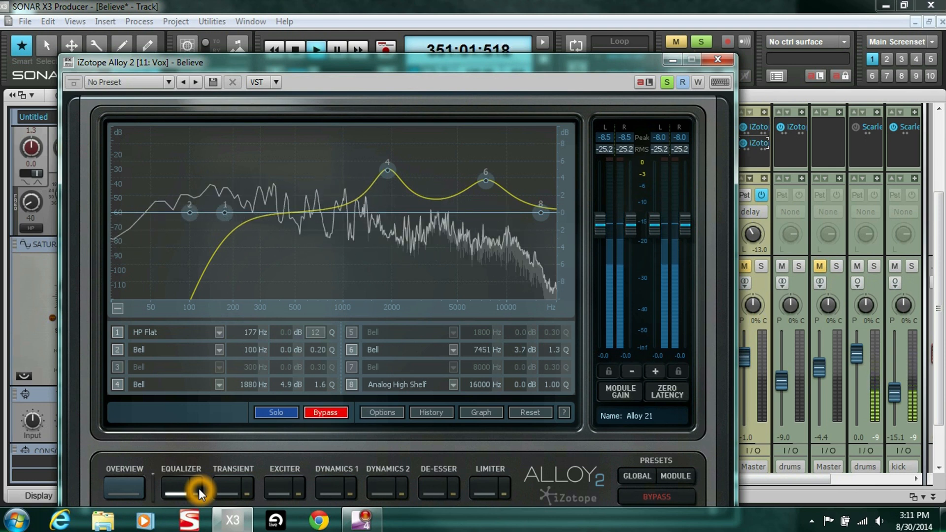
key(space)
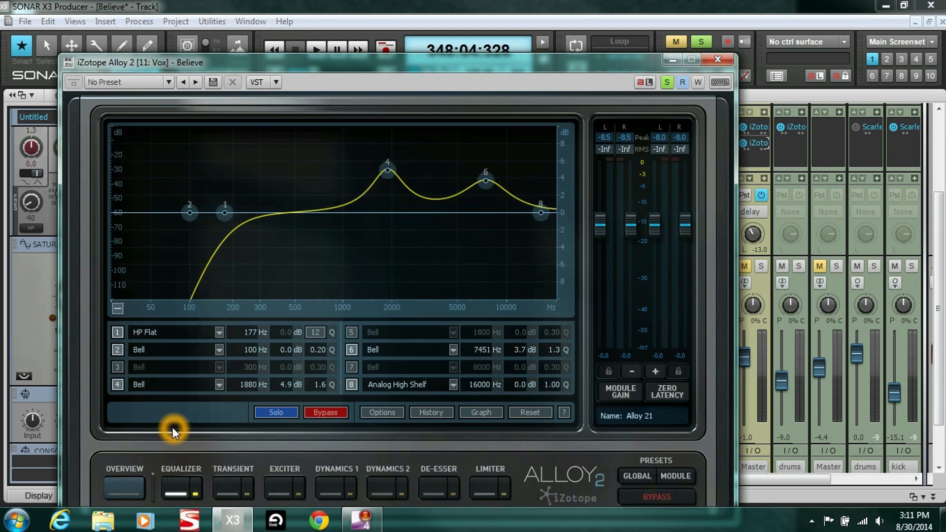
key(space)
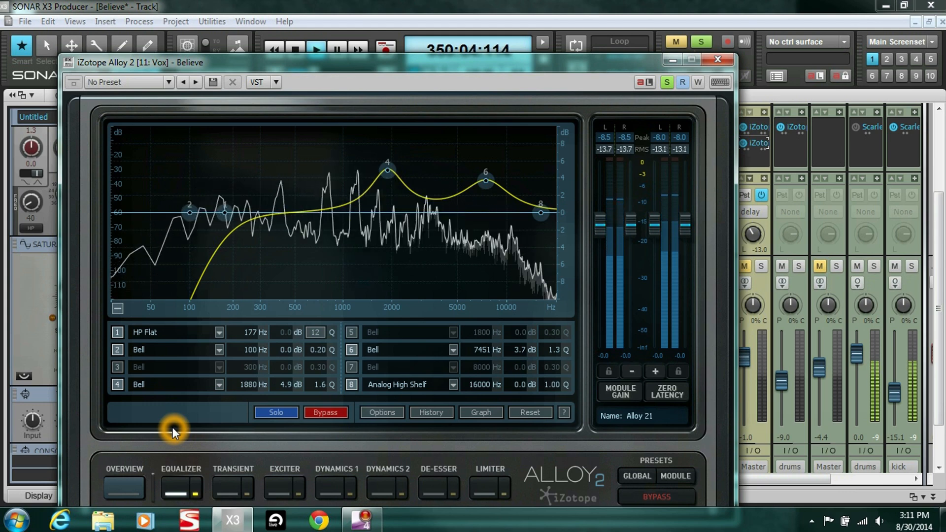
key(space)
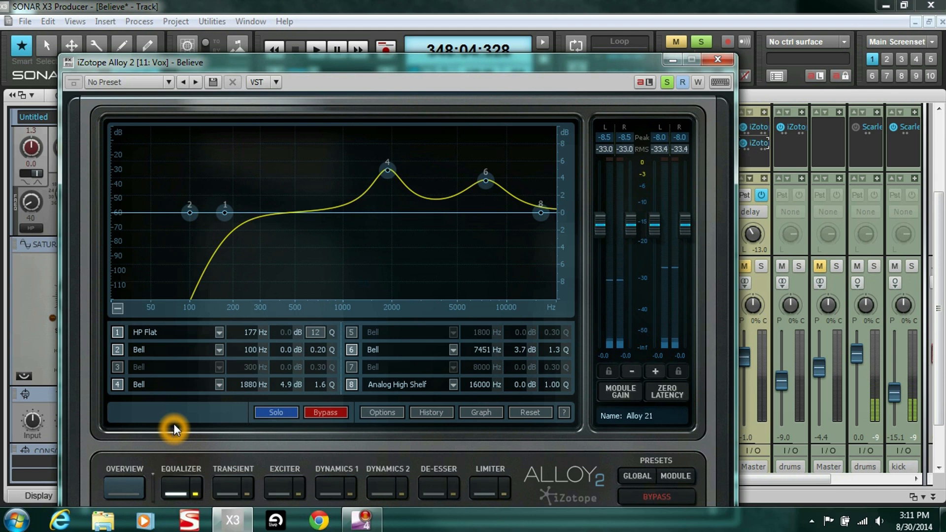
click(720, 61)
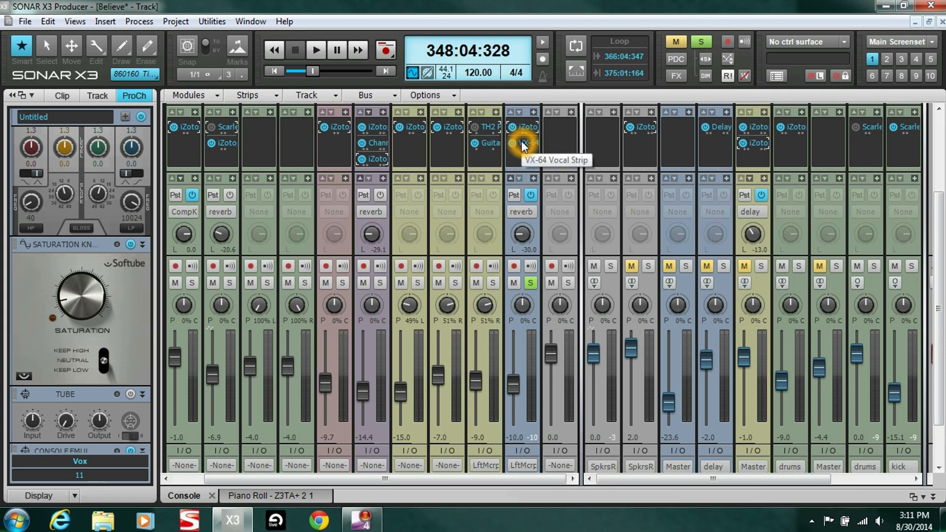
Open the VX-64 Vocal Strip on the Vox track and play the vocal with its de-esser on
scroll(99, 314, up, 6)
scroll(521, 224, up, 2)
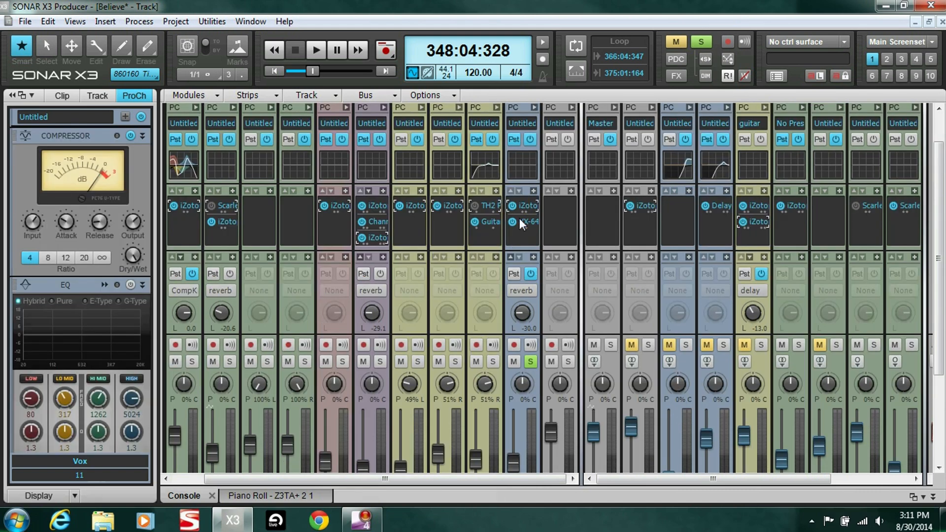
double_click(522, 224)
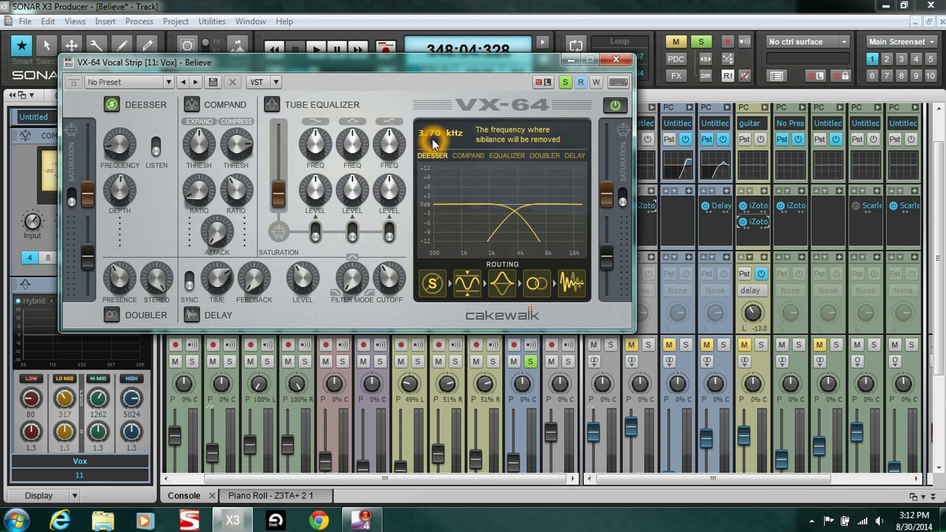
click(153, 162)
key(space)
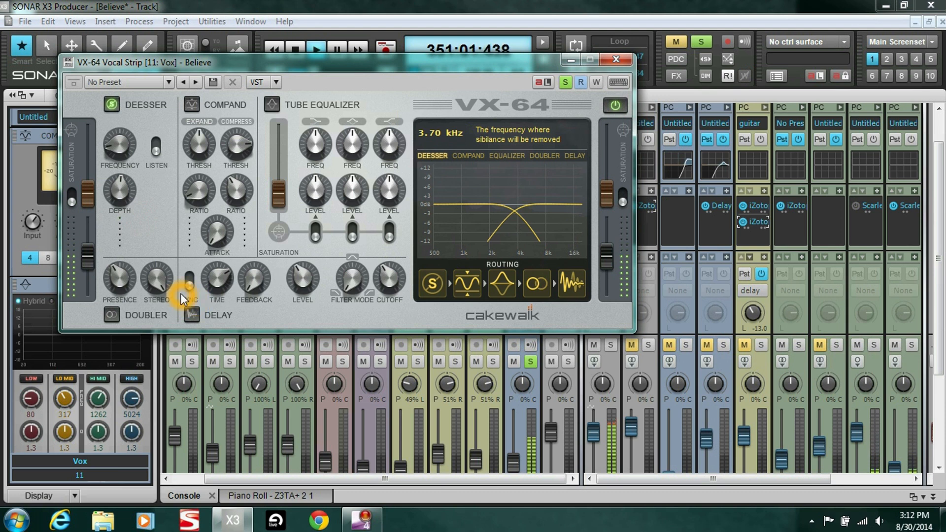
click(182, 293)
key(space)
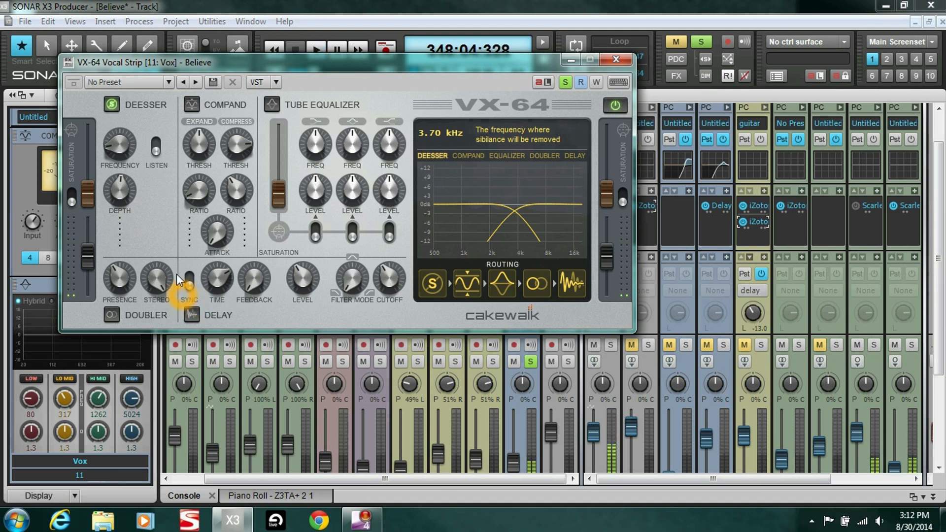
Compare the vocal with the VX-64 de-esser off and back on, and close the plug-in
click(111, 105)
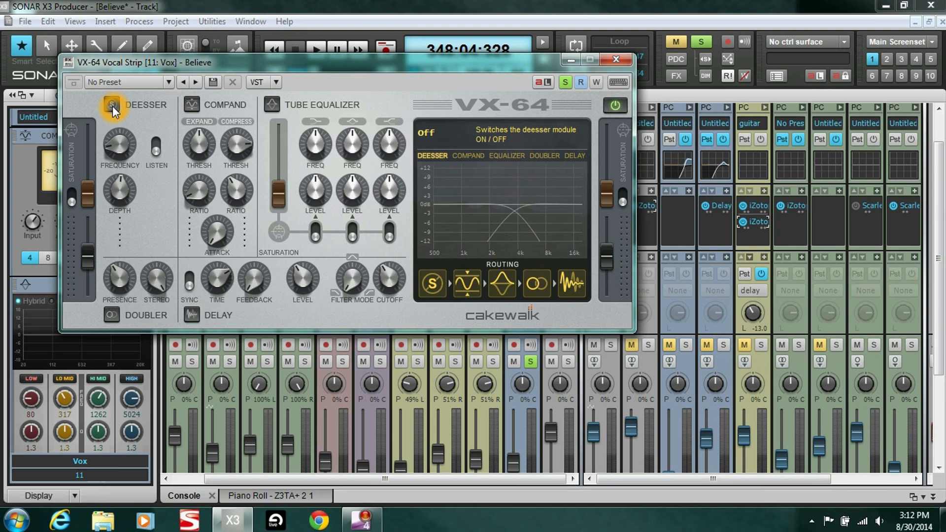
key(space)
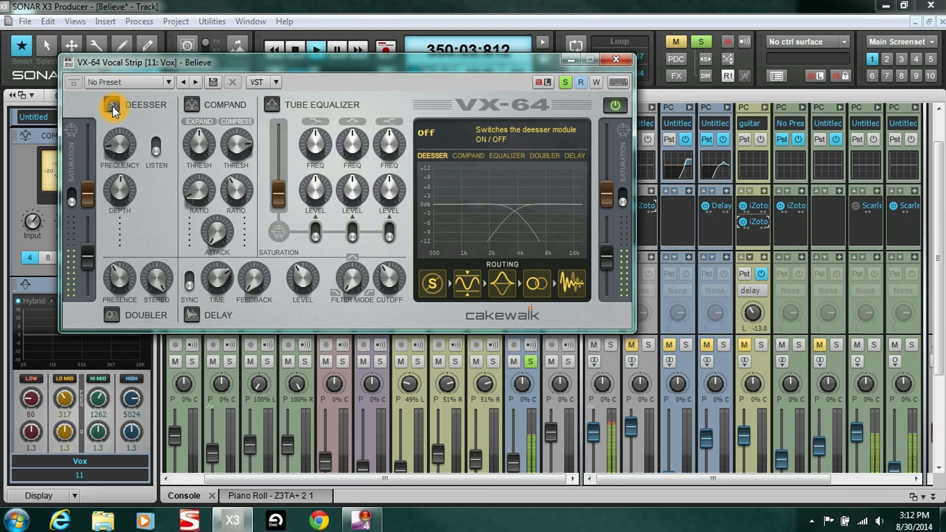
key(space)
click(113, 105)
key(space)
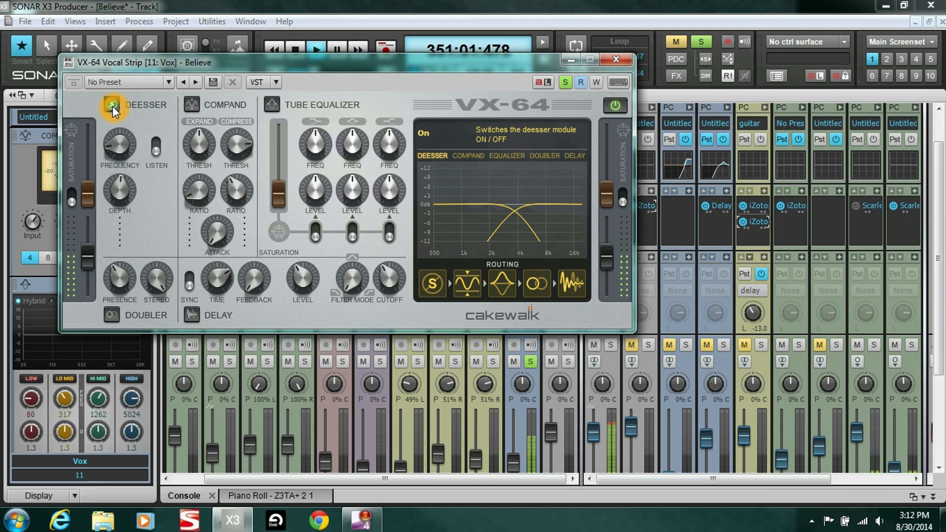
key(space)
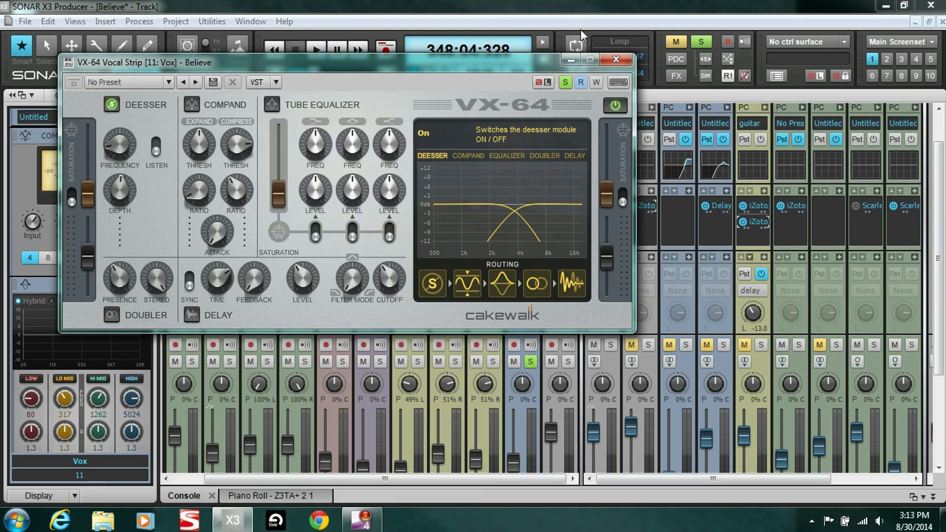
click(616, 59)
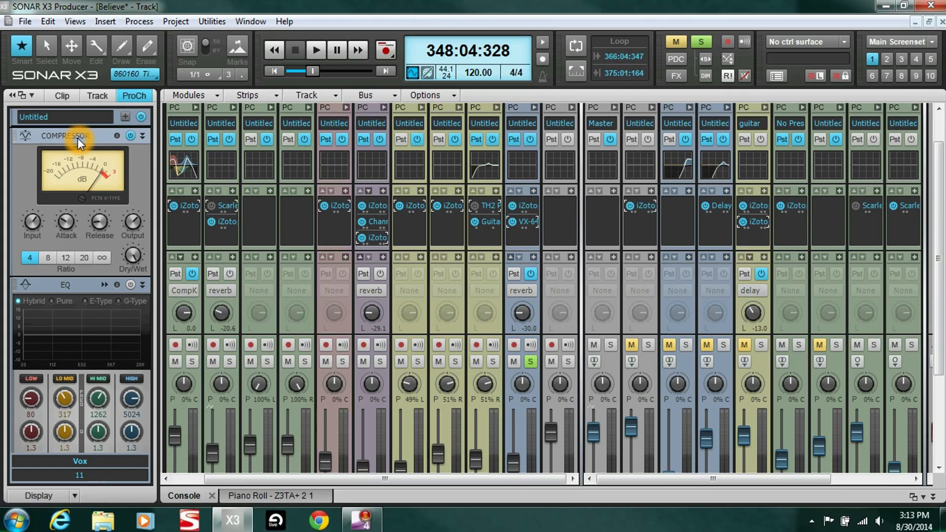
Examine the attack and release of the Vox track's ProChannel compressor and play the vocal through it
click(69, 217)
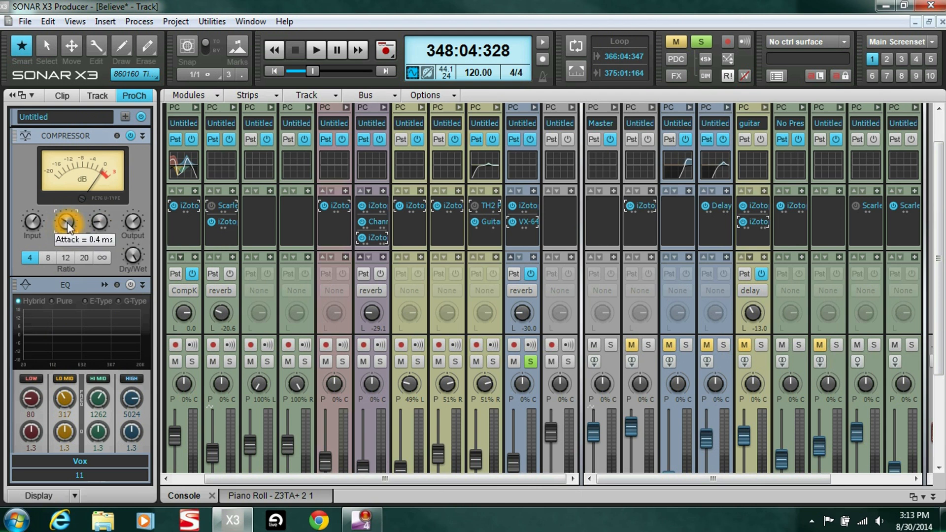
click(99, 222)
mouse_move(108, 223)
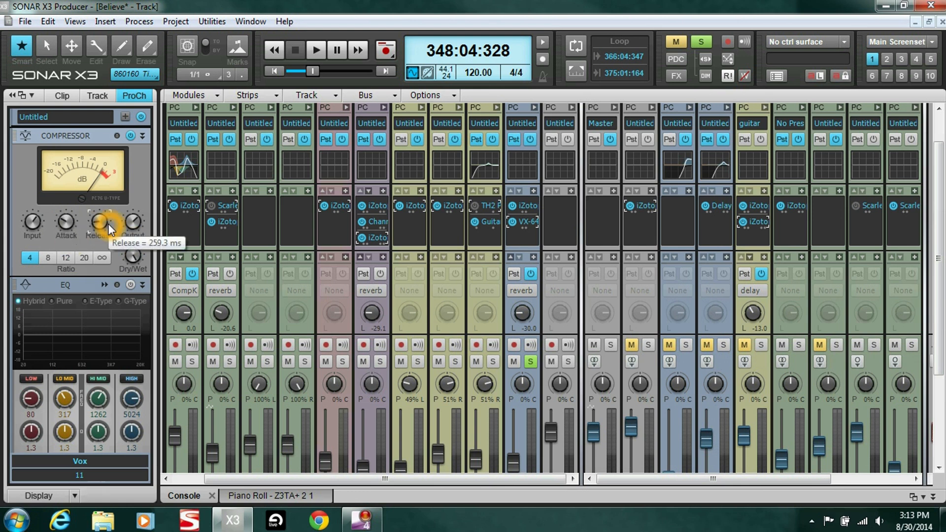
key(space)
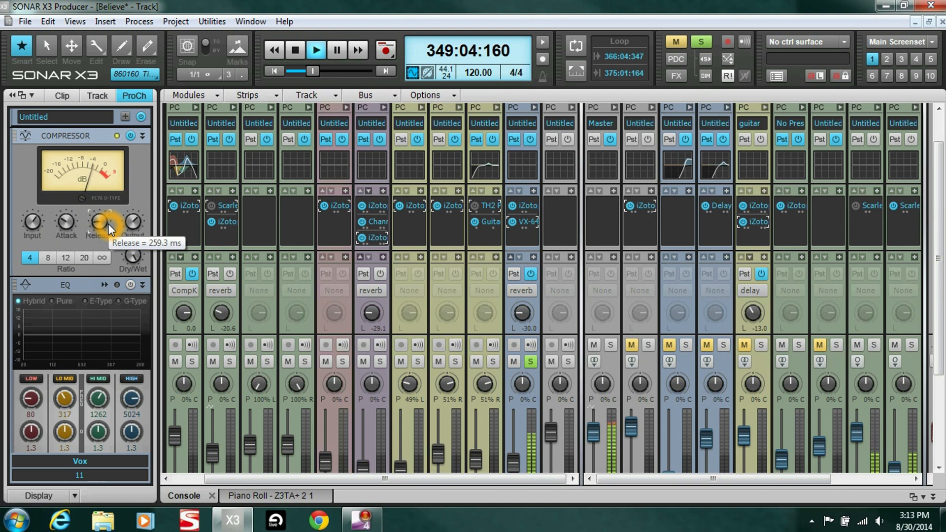
key(space)
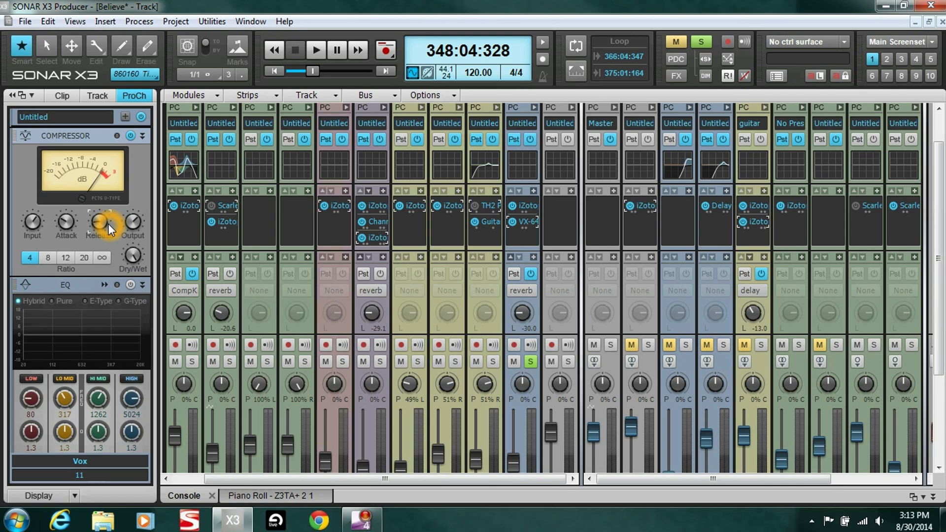
Toggle the power state of the Saturation Knob module in the Vox track's ProChannel
scroll(109, 223, down, 6)
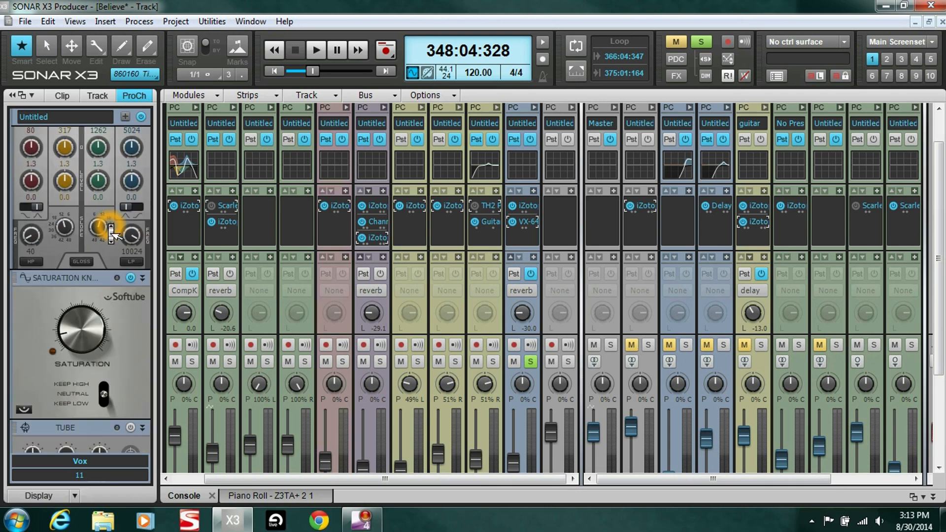
scroll(110, 231, down, 3)
scroll(110, 228, down, 2)
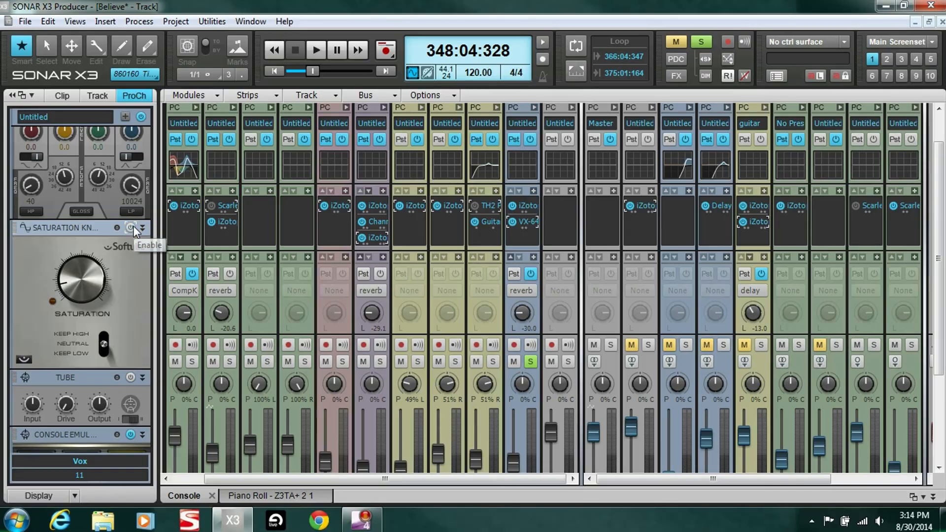
click(132, 228)
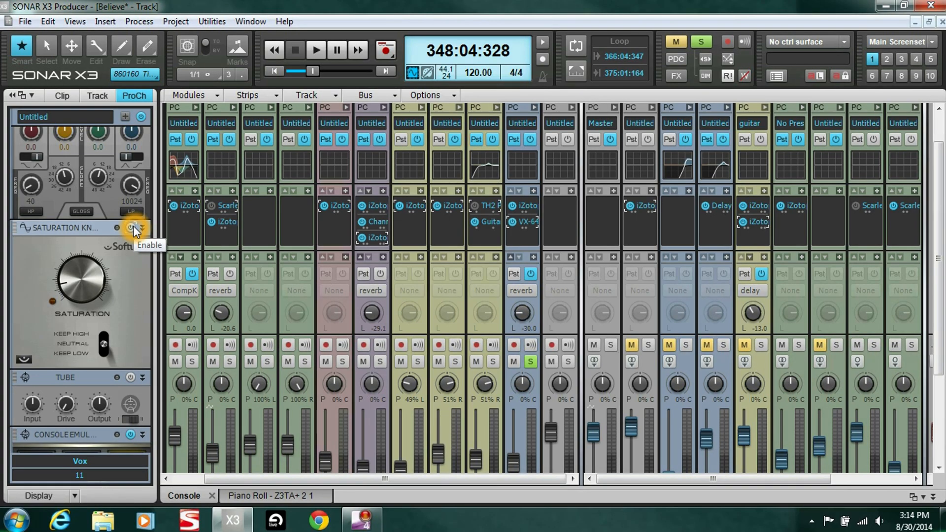
Play the vocal with the Saturation Knob off and again with it on, and bring the Console Emulator module into view
key(space)
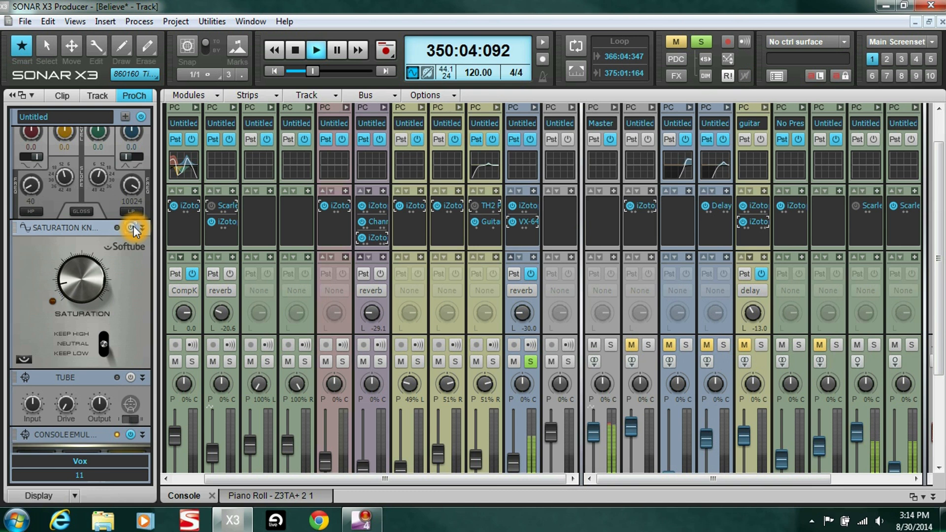
key(space)
click(131, 227)
key(space)
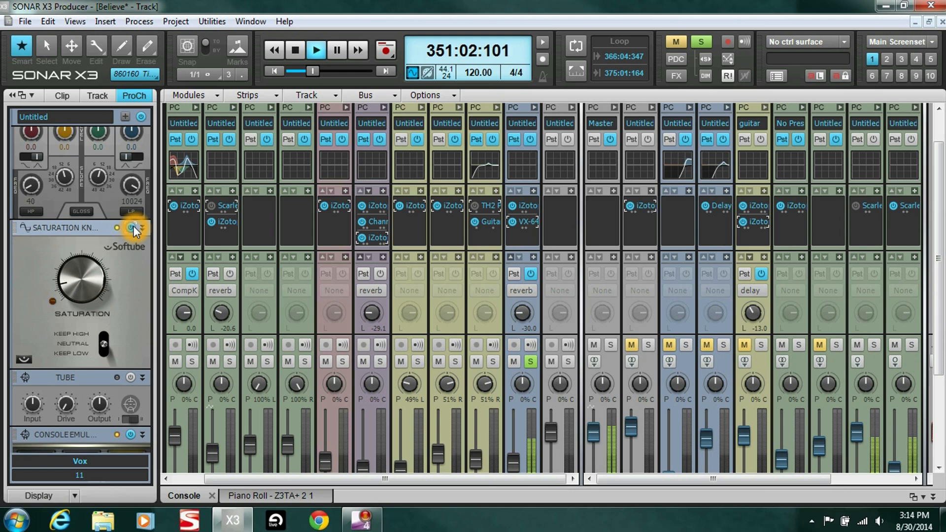
key(space)
scroll(127, 281, down, 5)
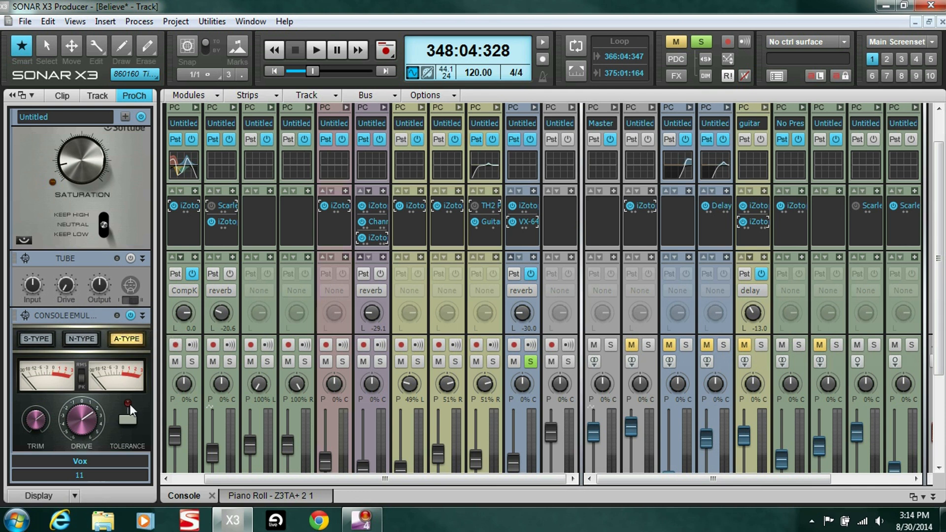
click(103, 367)
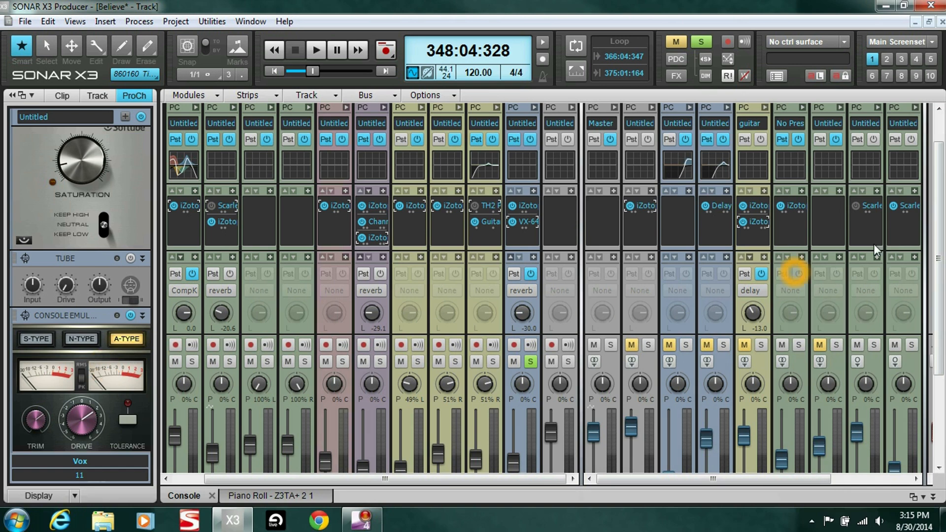
Unmute and solo the VxExctr bus in the console
scroll(940, 261, down, 1)
scroll(940, 261, down, 3)
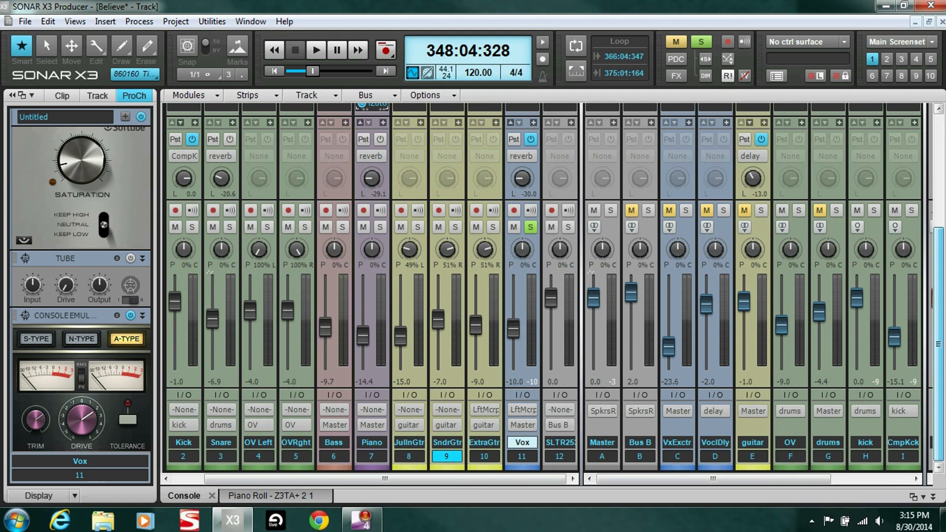
click(670, 211)
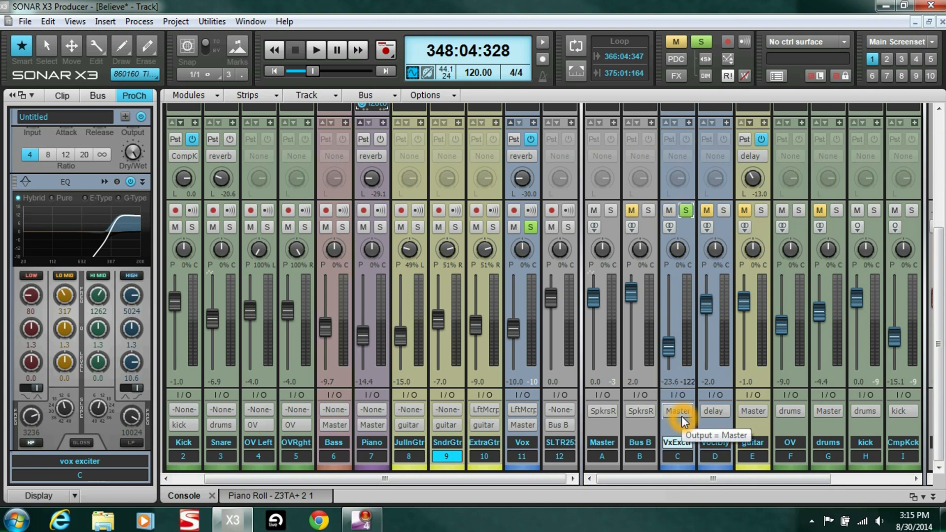
Examine the QuadCurve Equalizer curve of the vox exciter bus, close it and play the soloed bus
click(104, 183)
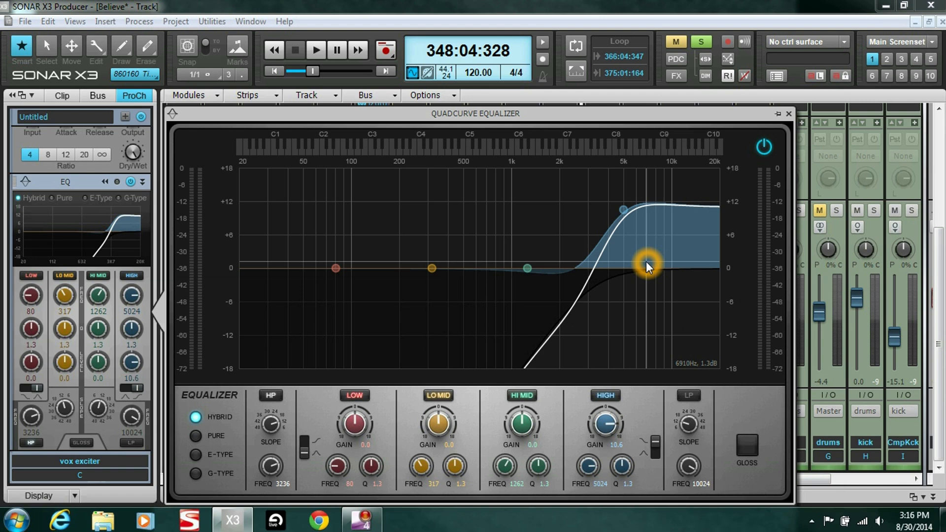
click(789, 113)
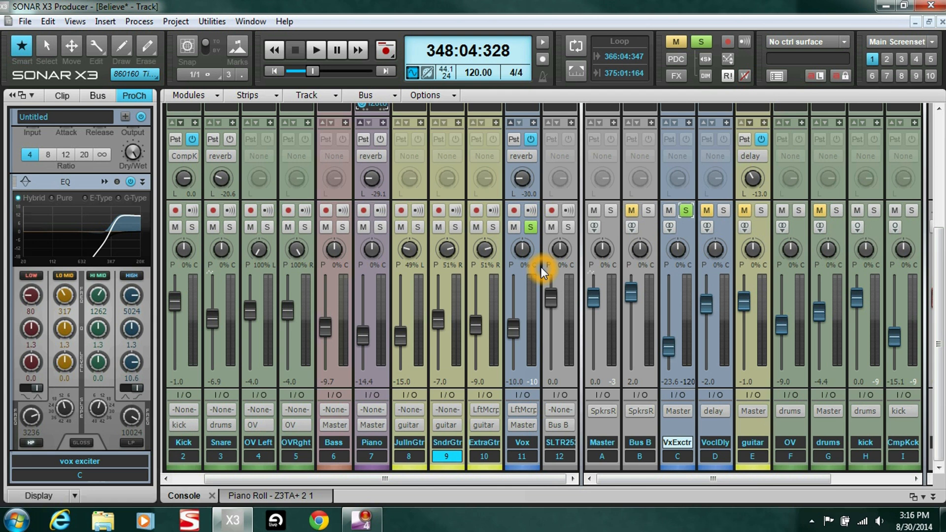
key(space)
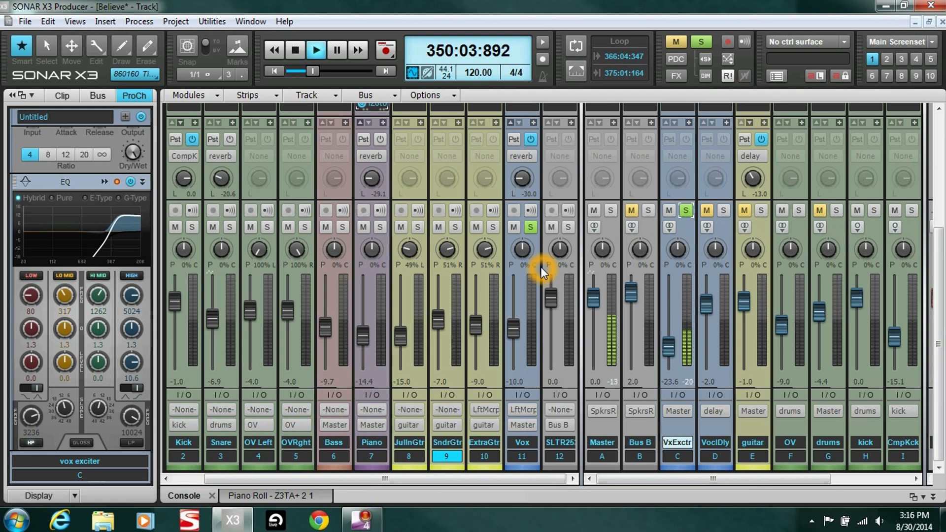
key(space)
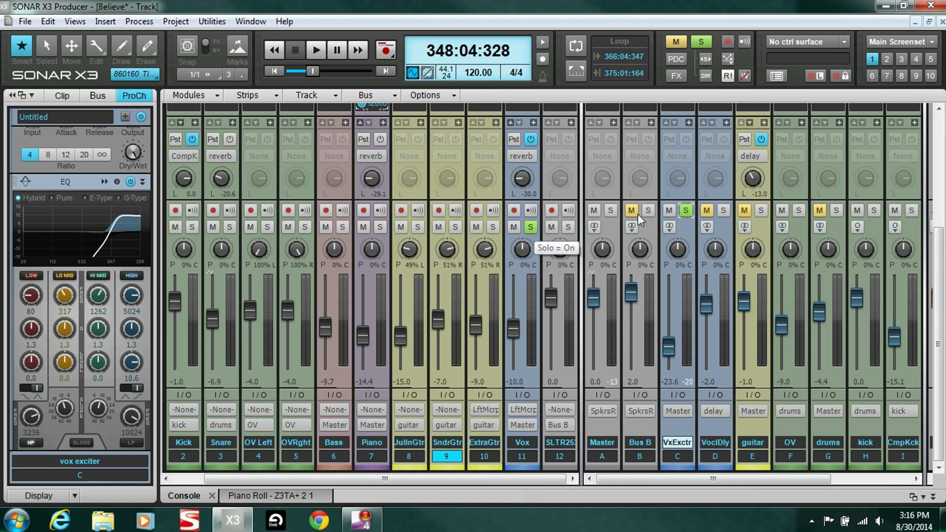
Unsolo the VxExctr bus and compare the vocal with the bus muted and unmuted, leaving it unmuted
click(685, 210)
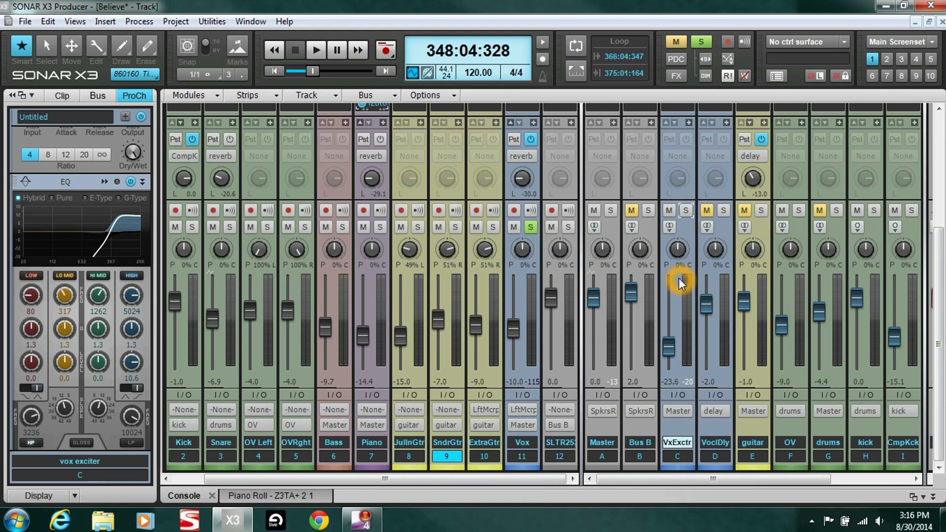
key(space)
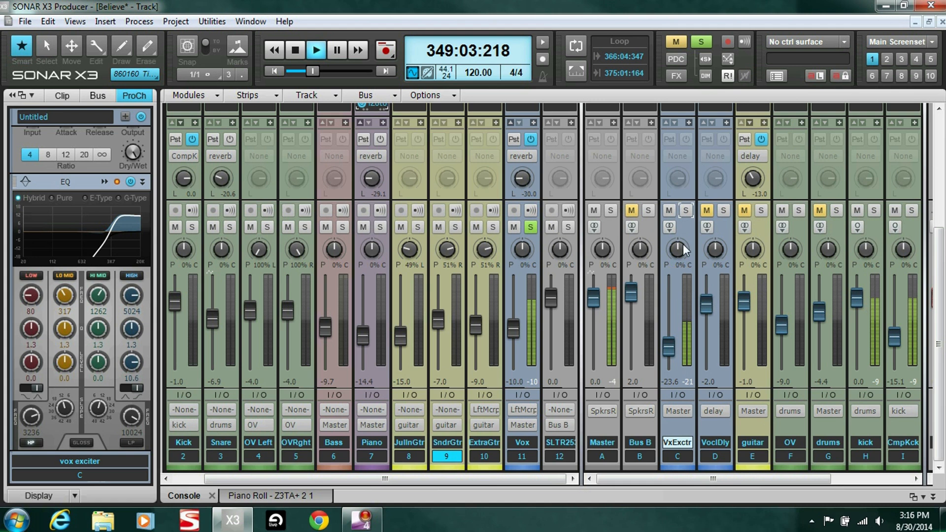
click(671, 210)
click(671, 210)
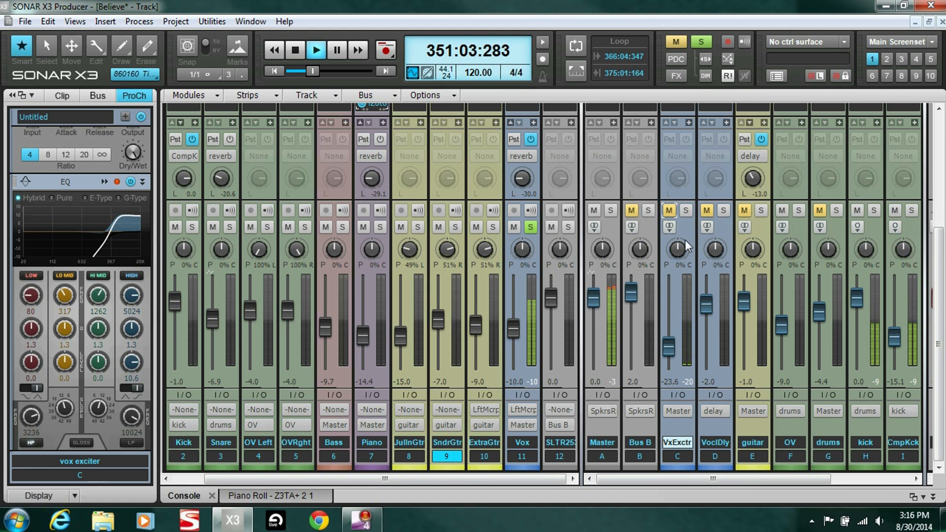
click(672, 211)
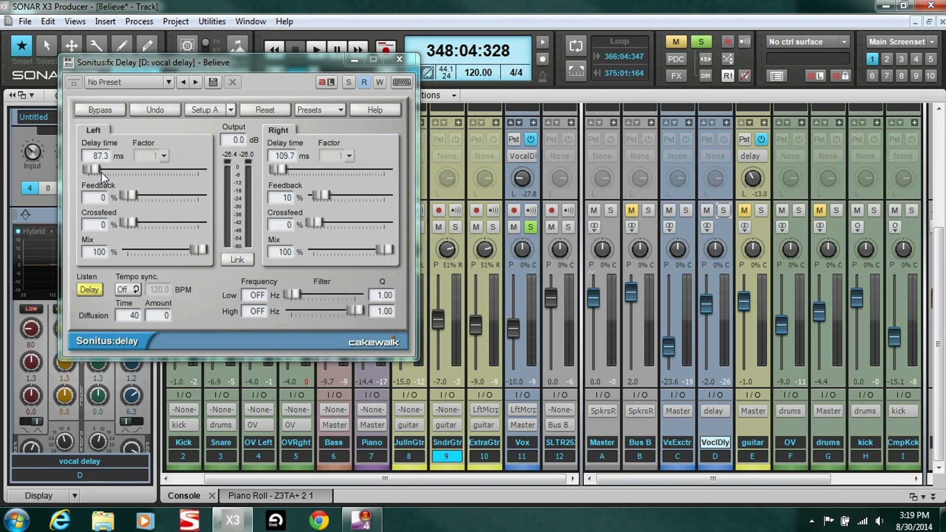
Review the right delay time in the vocal delay bus's Sonitus Delay and the bus's QuadCurve Equalizer curve, and close both windows
click(287, 174)
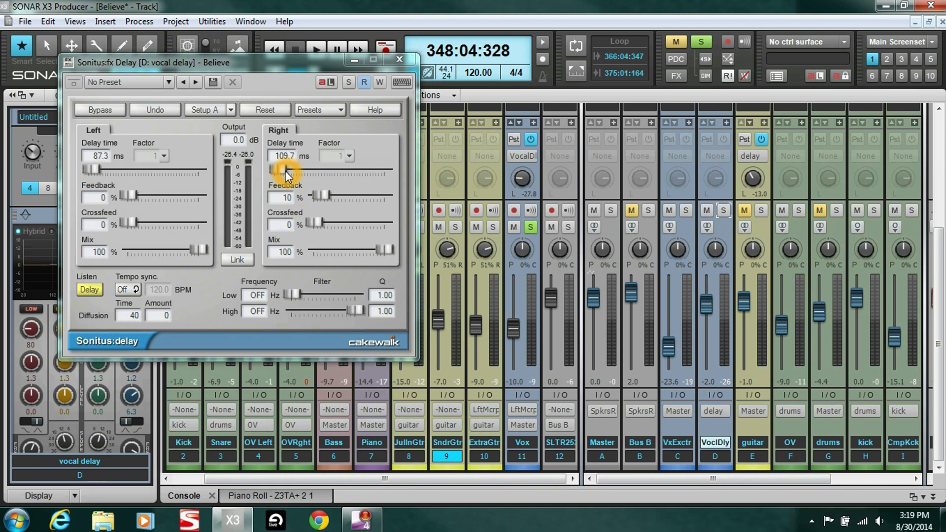
drag(288, 175, 280, 176)
click(399, 56)
click(105, 216)
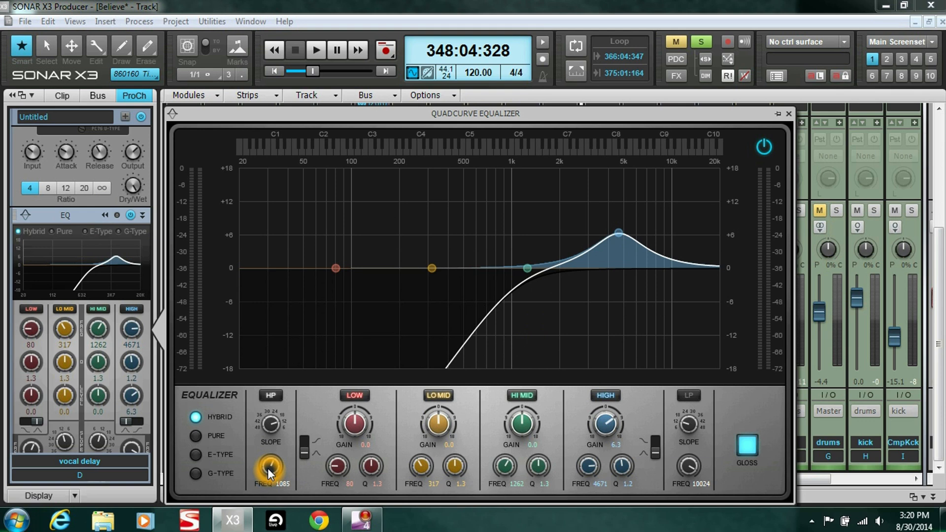
click(788, 114)
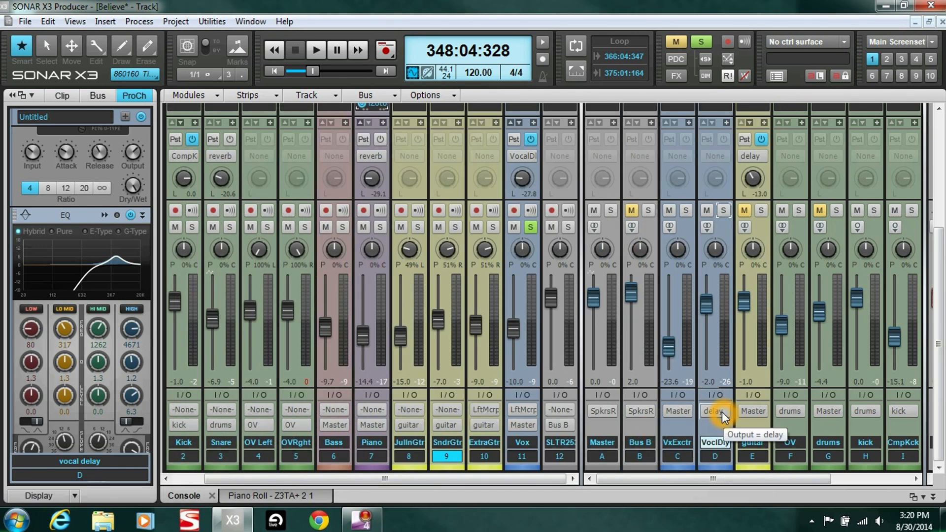
Unmute the delay bus and play the vocal with the VoclDly bus feeding into it
drag(766, 480, 844, 479)
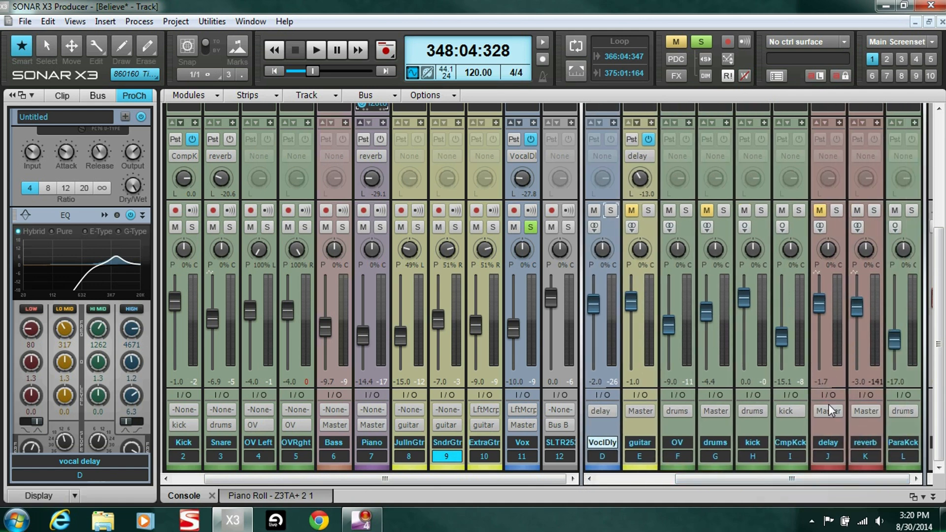
click(820, 211)
drag(823, 481, 797, 487)
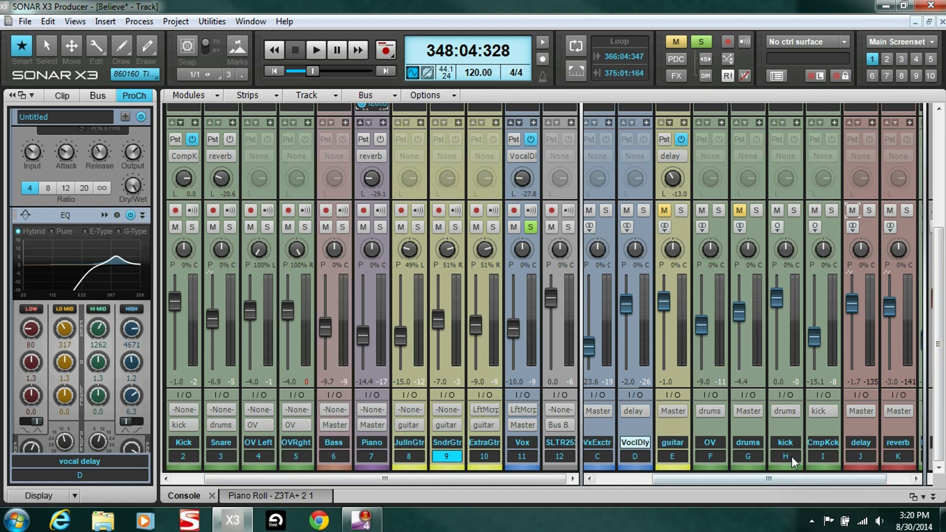
click(809, 483)
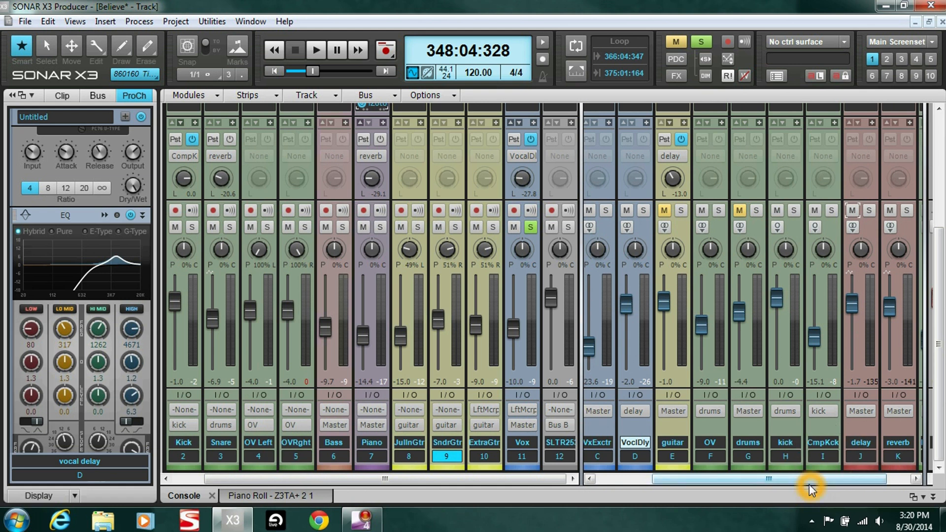
key(space)
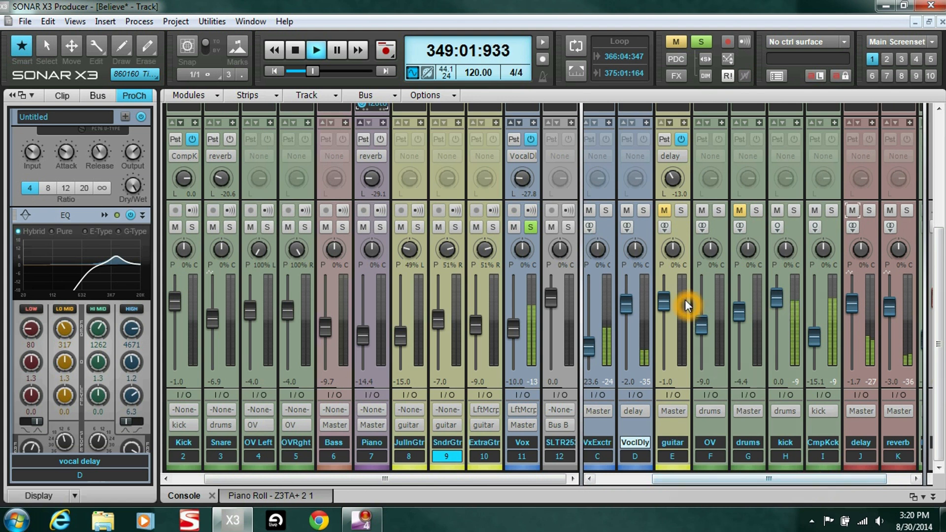
click(611, 270)
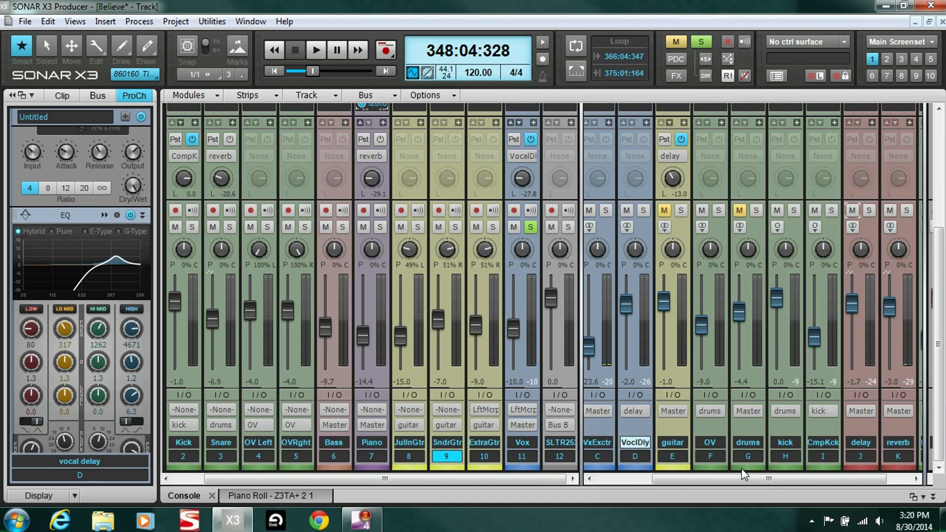
Turn off the Vox track's solo and unmute the guitar bus to bring back the full mix
drag(762, 480, 681, 489)
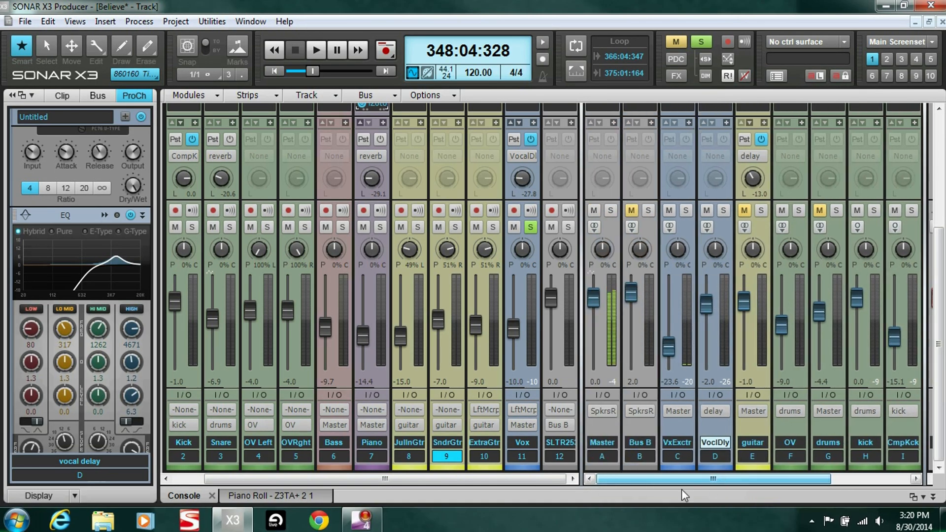
click(533, 229)
click(743, 210)
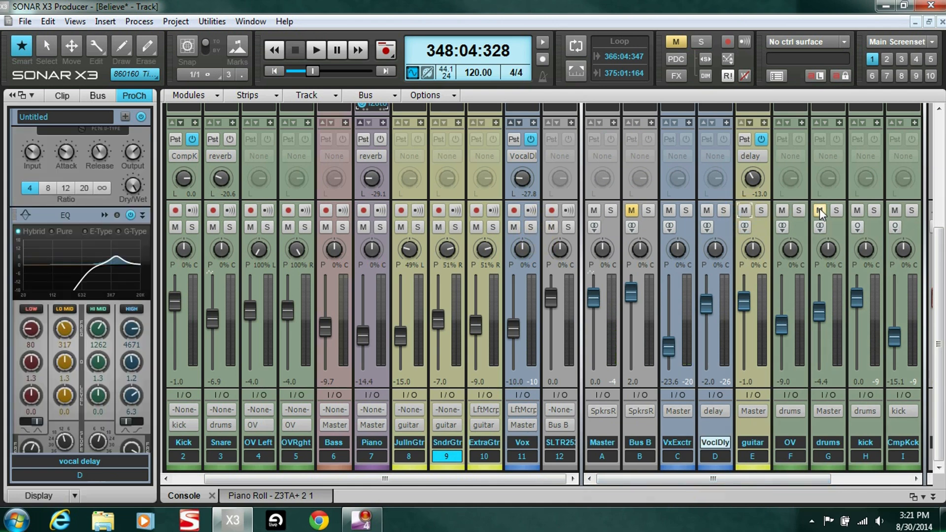
drag(823, 480, 910, 477)
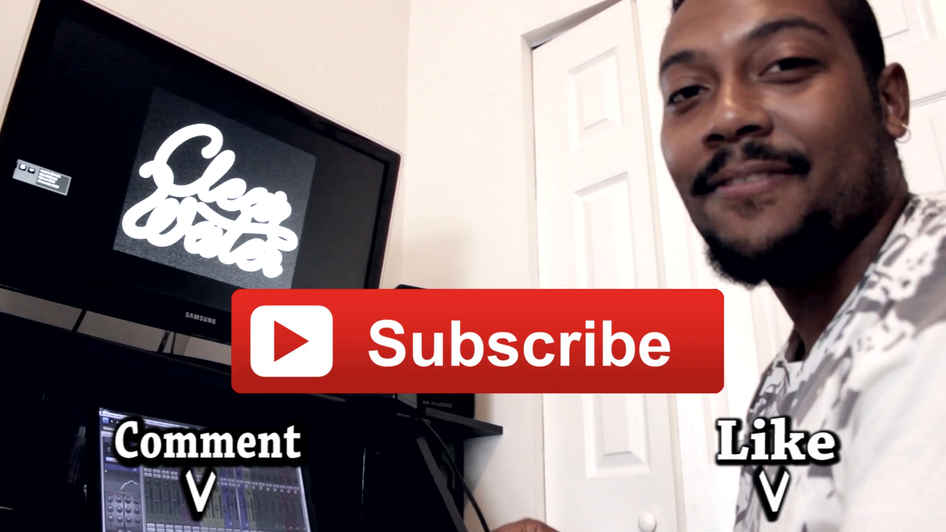